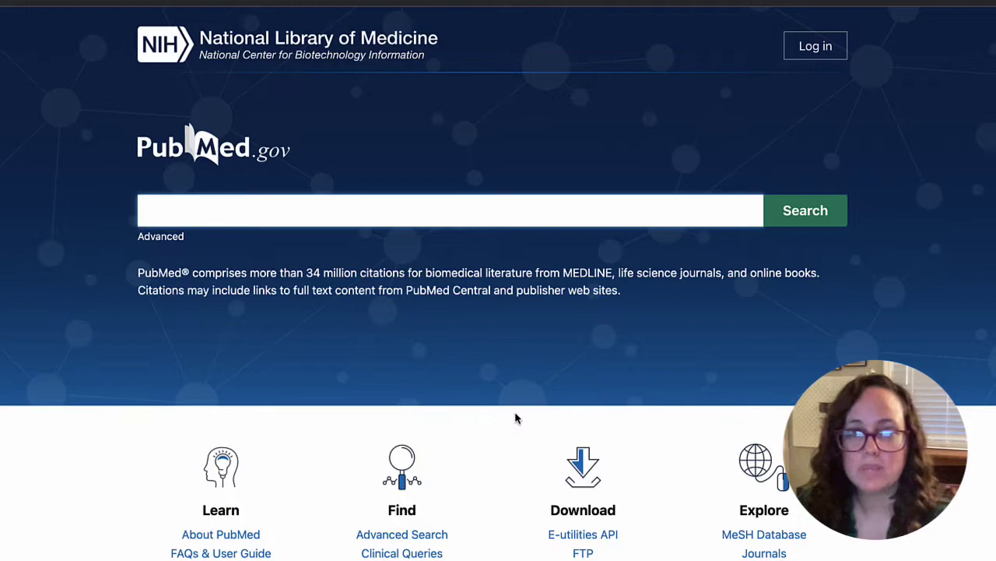
Open the advanced search builder and add dipyridamole OR anticoagulant OR antiplatelet OR vasodilator OR aspirin to the query box.
left_click(170, 243)
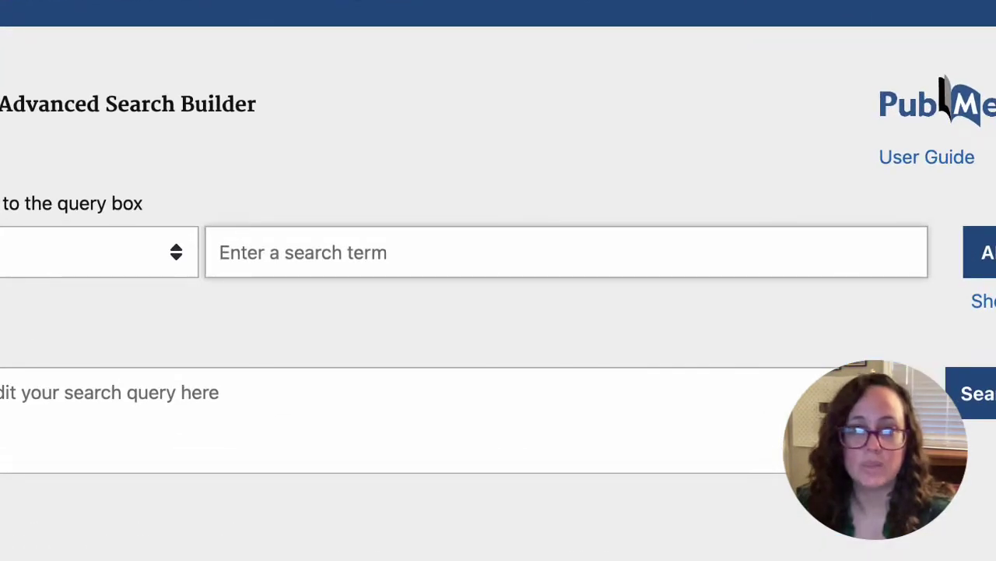
left_click(221, 253)
type("d")
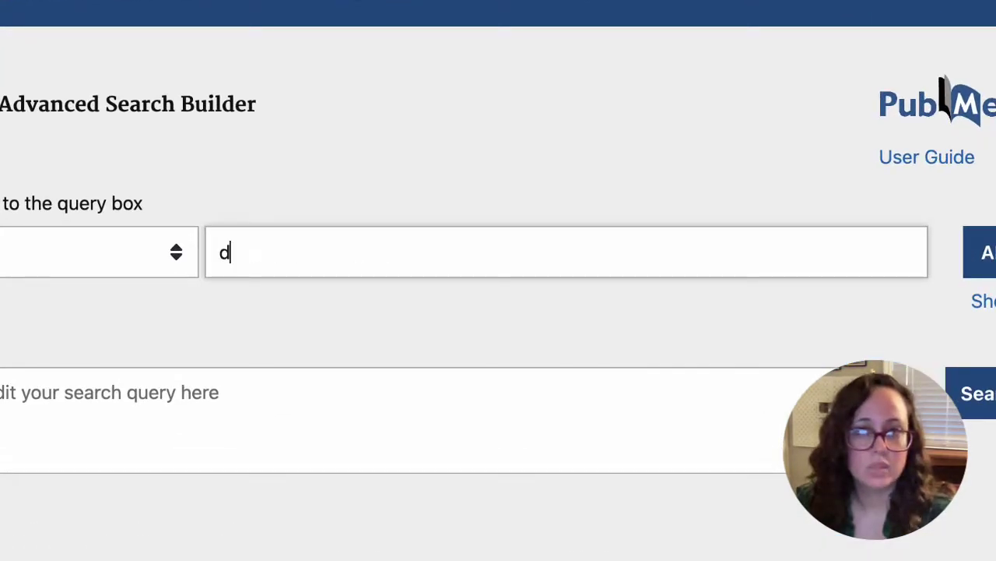
type("ipyridamole")
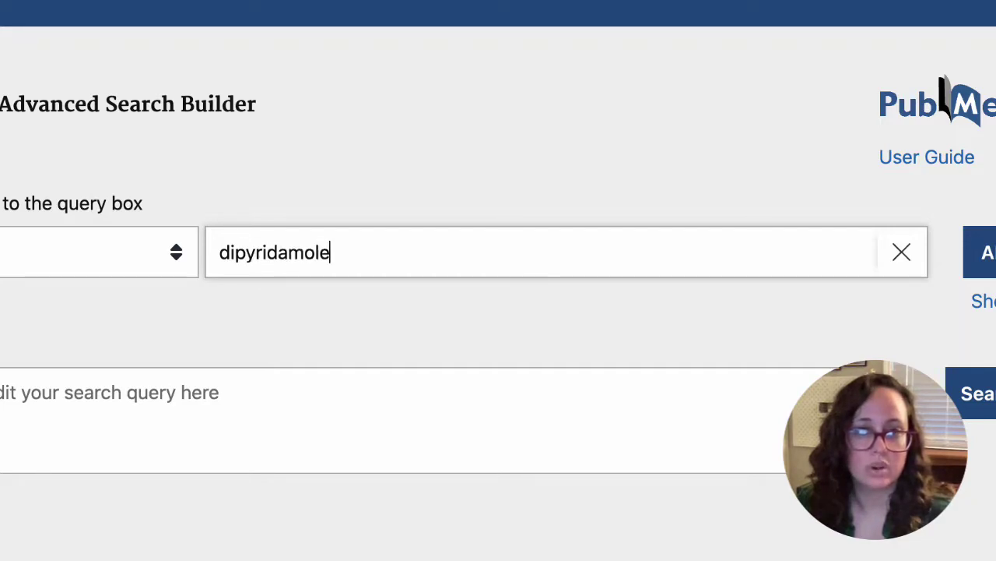
type(" OR antic")
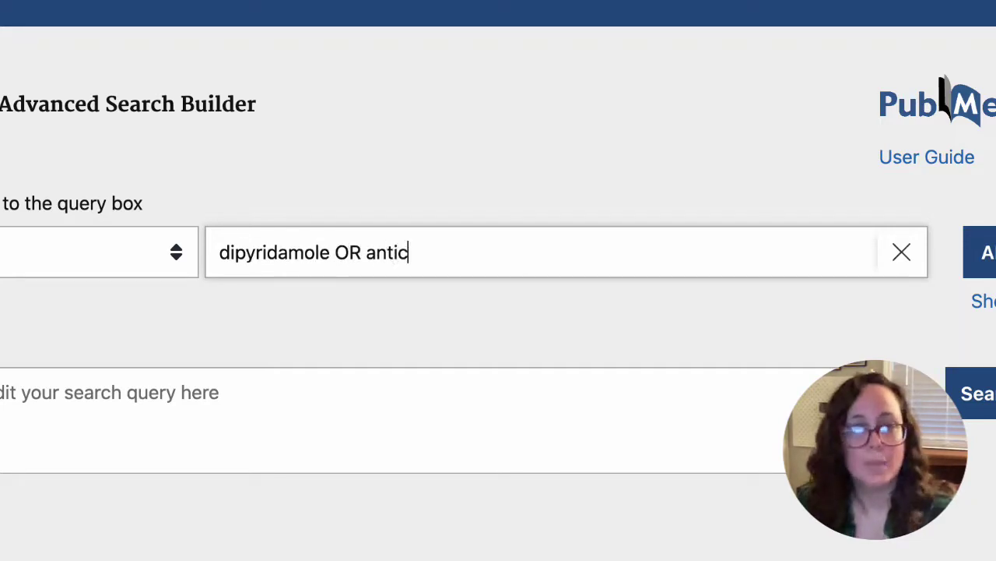
type("oagulant O")
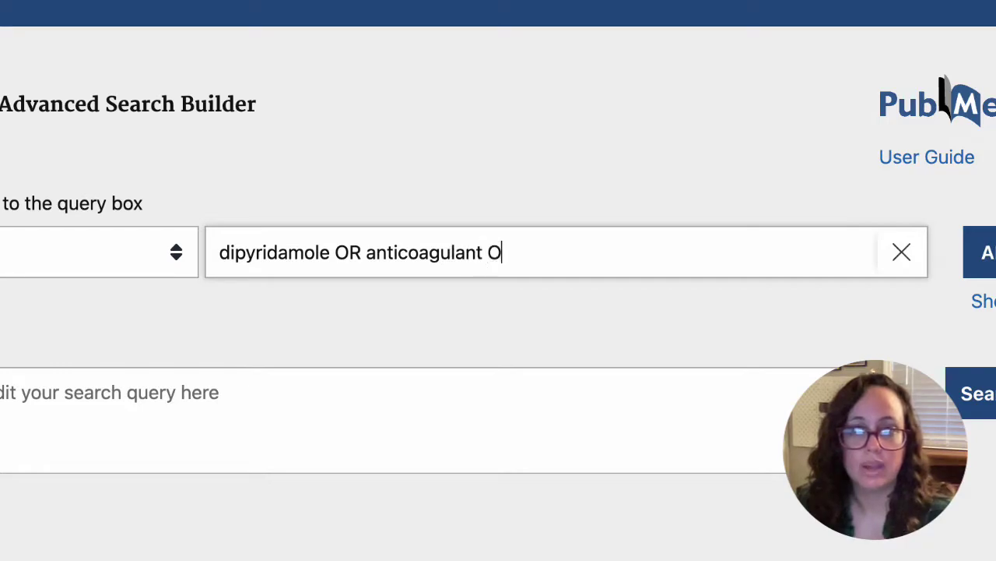
type("R anti")
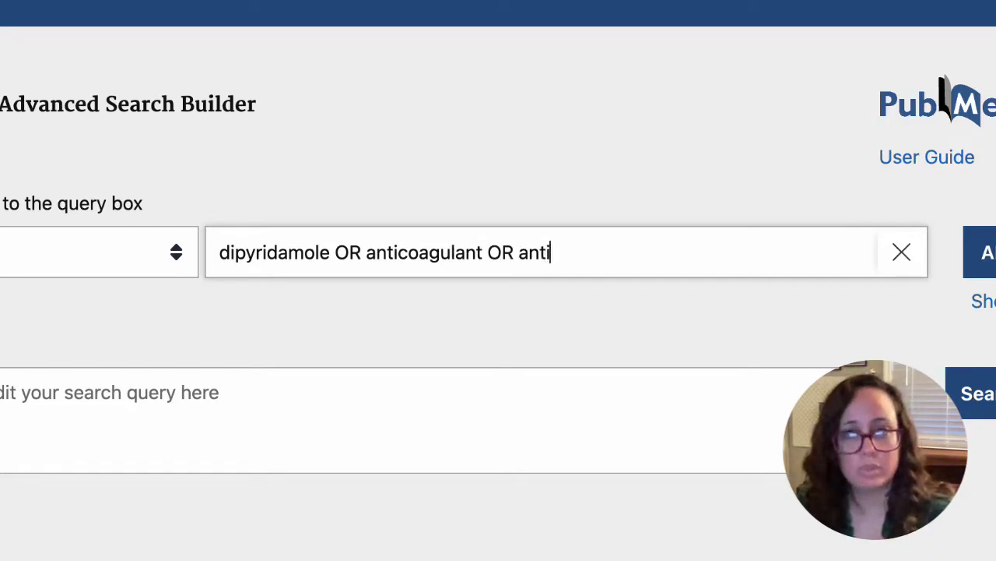
type("platelet ")
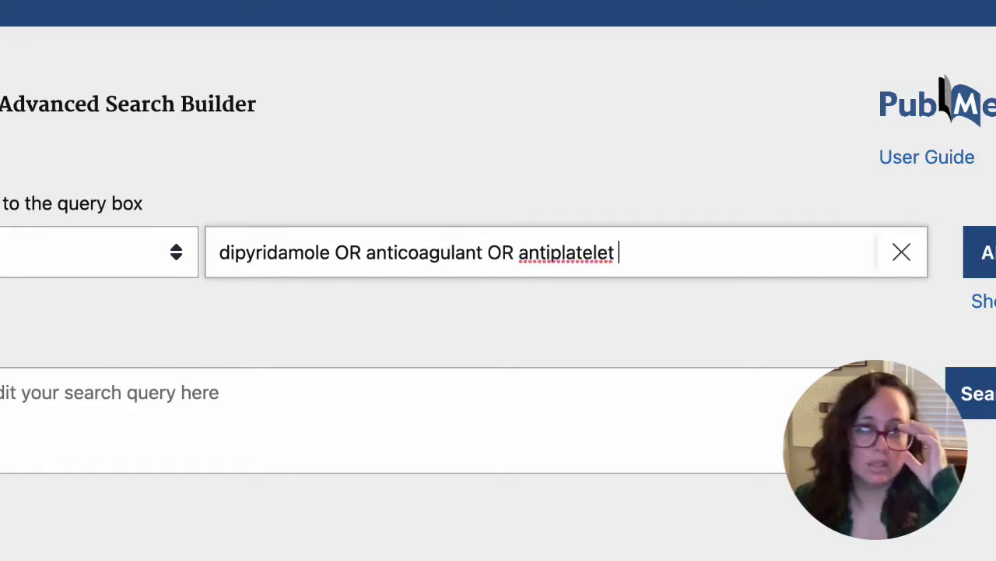
type("OT")
key("BackSpace")
type("R")
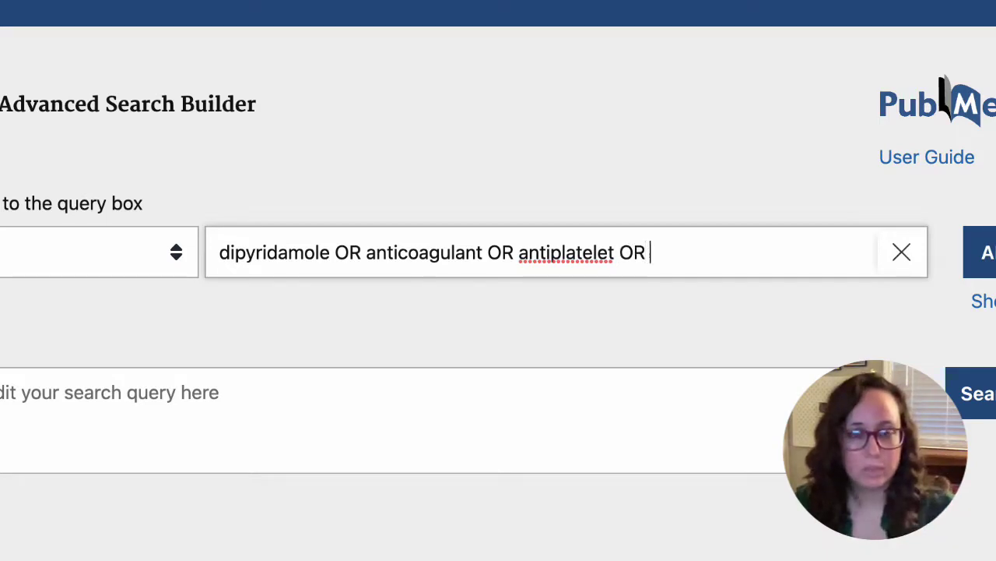
type(" vaso")
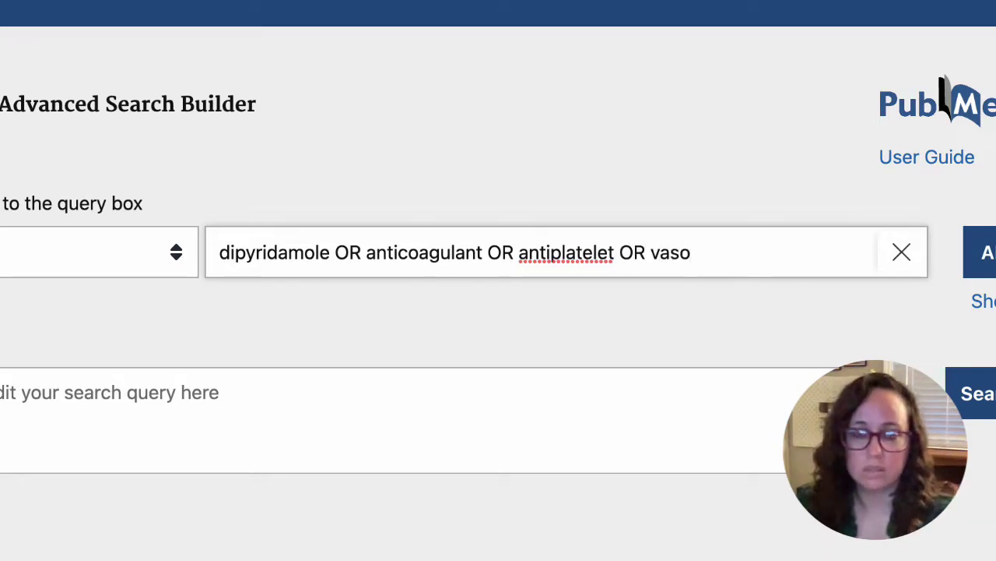
type("dilator OR ")
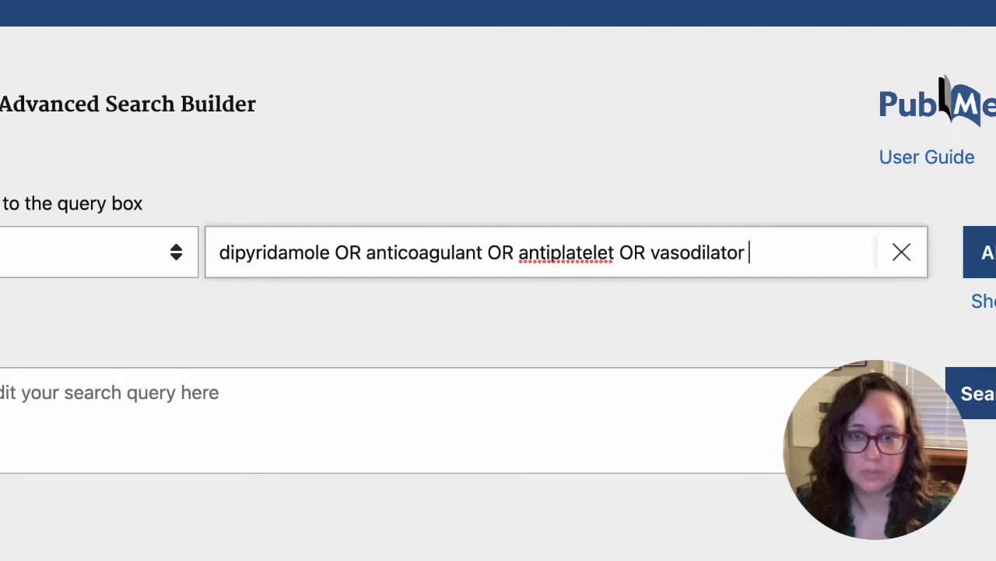
type("aspirin")
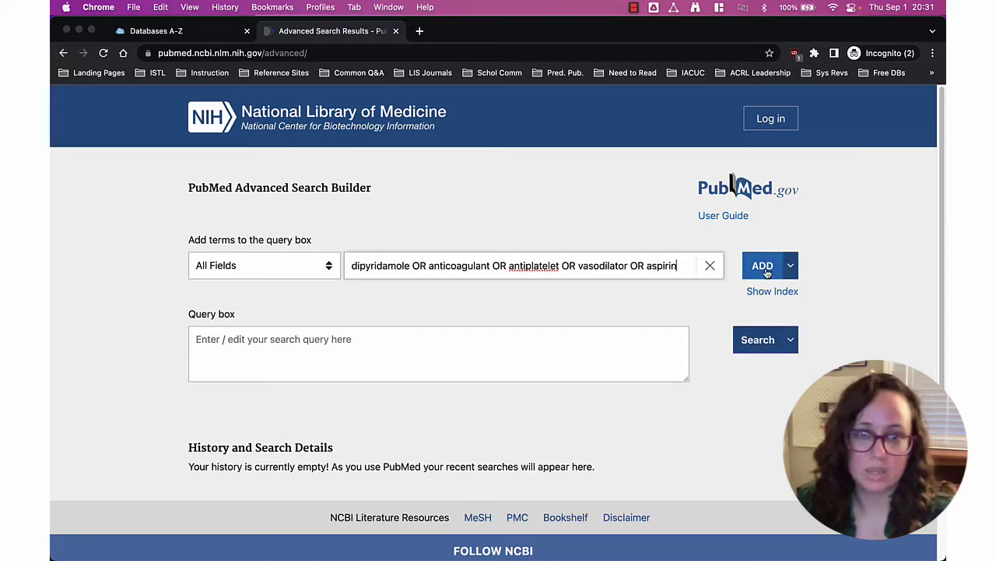
left_click(763, 268)
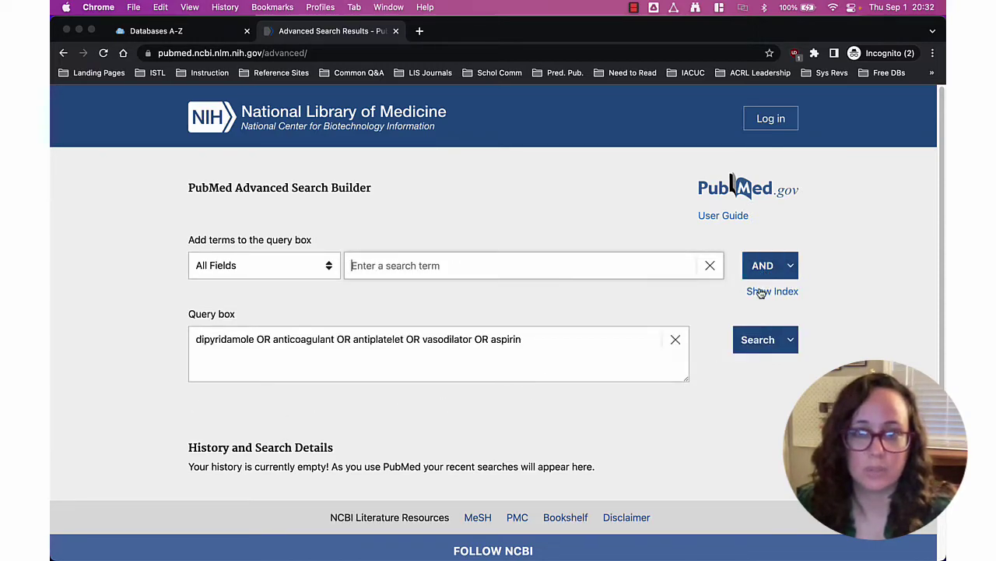
Add the drug-term query to the search history instead of running it as a search.
left_click(791, 340)
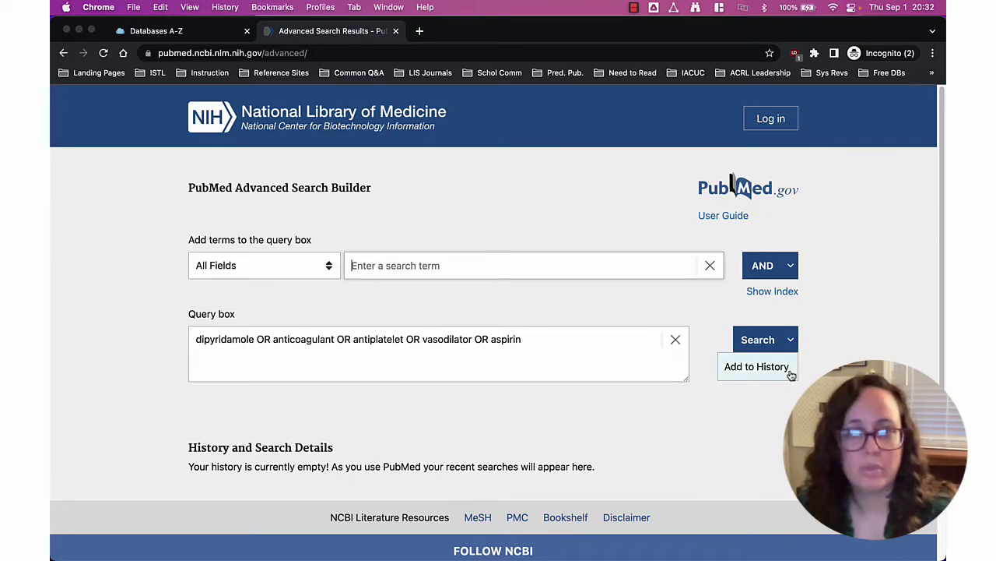
left_click(791, 373)
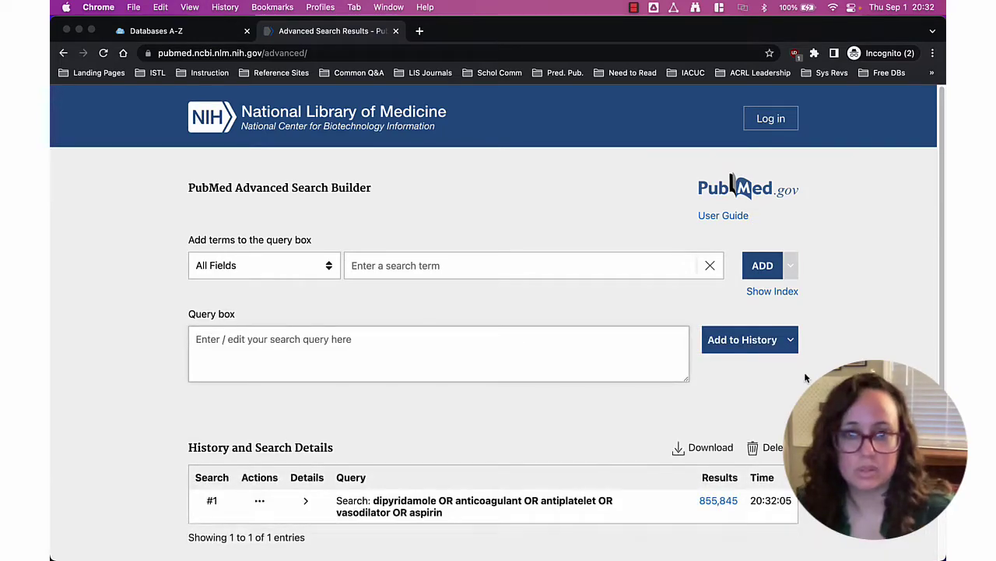
scroll(801, 374, "down", 2)
scroll(806, 378, "down", 1)
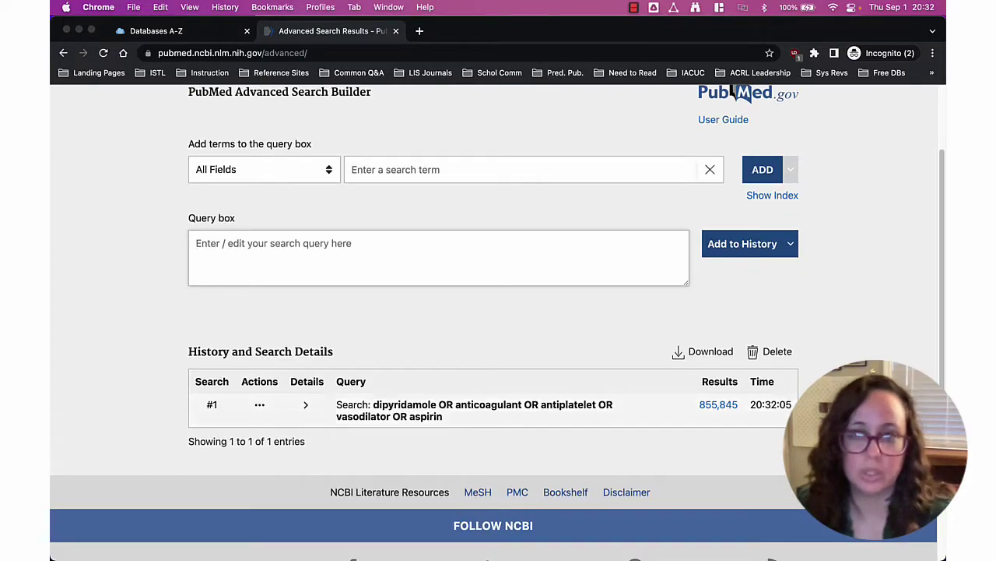
Build the query "blood clot" OR thrombus OR thrombosis OR coagulation and add it to the search history.
scroll(806, 377, "up", 2)
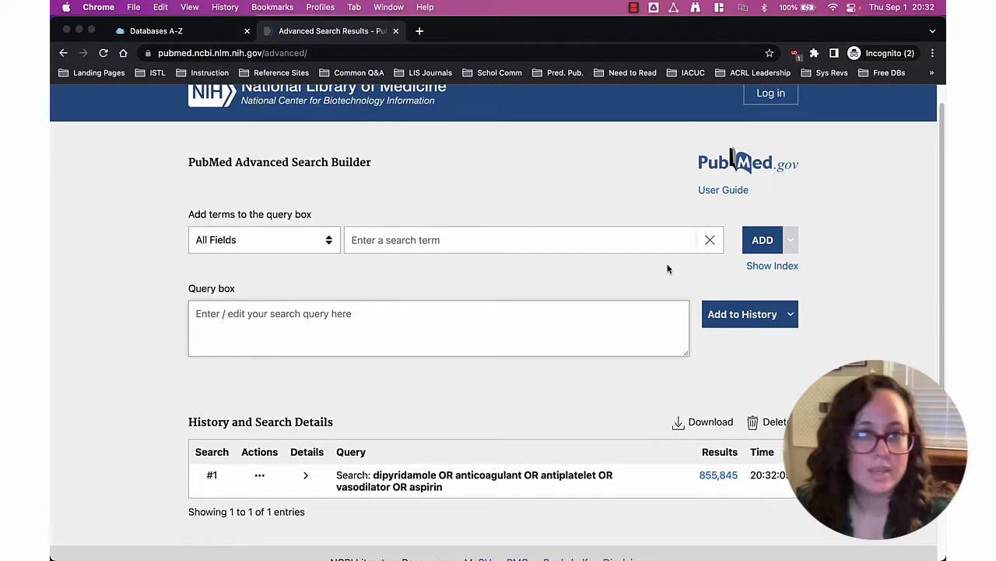
left_click(642, 238)
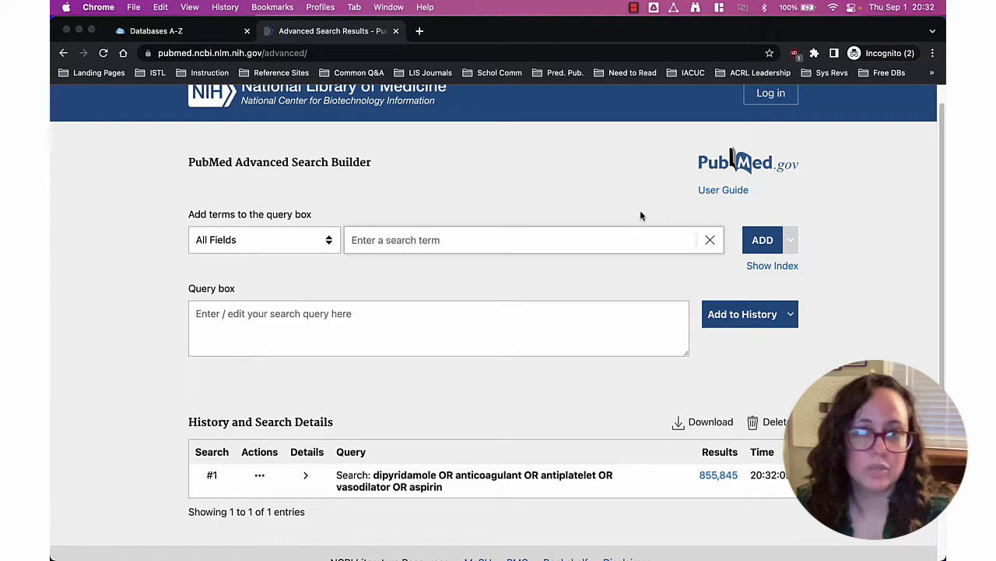
type("\"blood clot\" OR thrombus OR thromb")
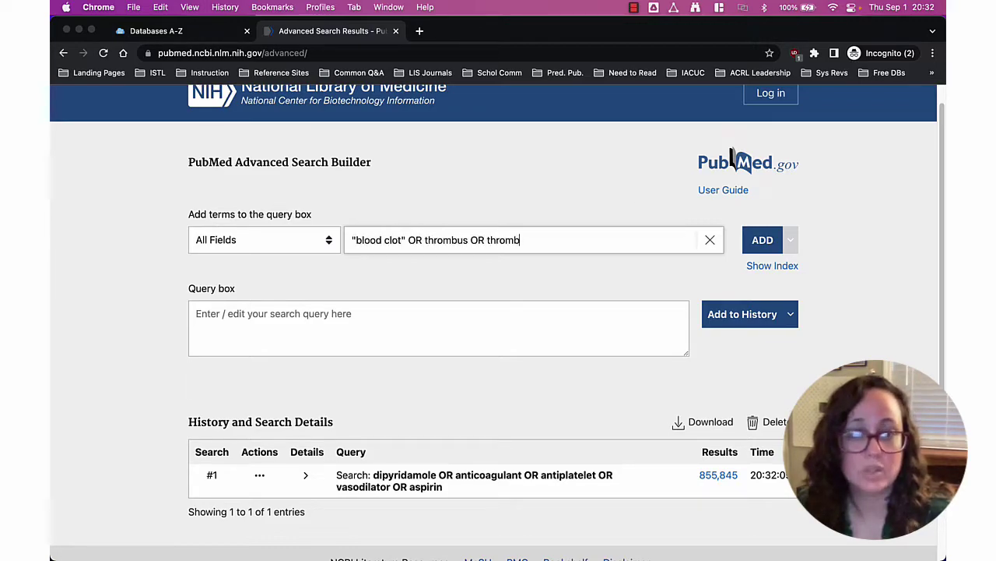
type("osis OR coagulation")
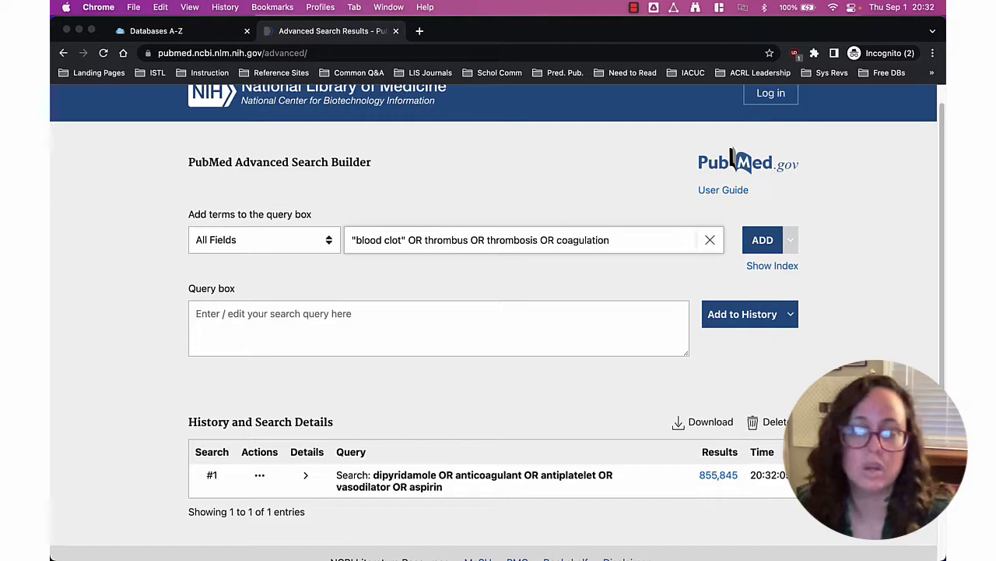
left_click(762, 239)
left_click(743, 314)
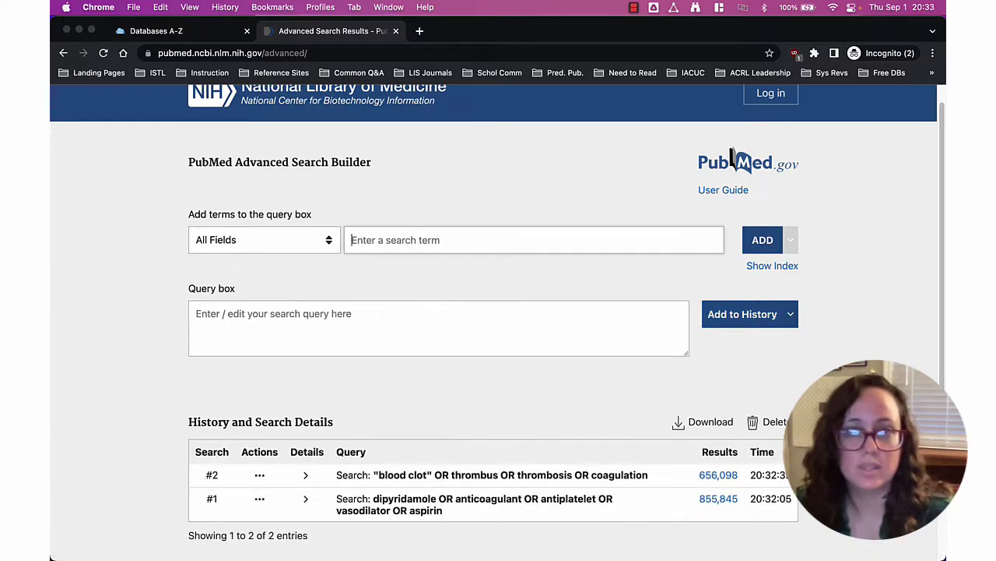
Build the query diabetic OR diabetes OR "diabetes mellitus" and add it to the search history.
type("diabetic OR diabetes OR diabetes mellitus\"")
key("alt+Left")
key("alt+Left")
type("\"")
left_click(763, 239)
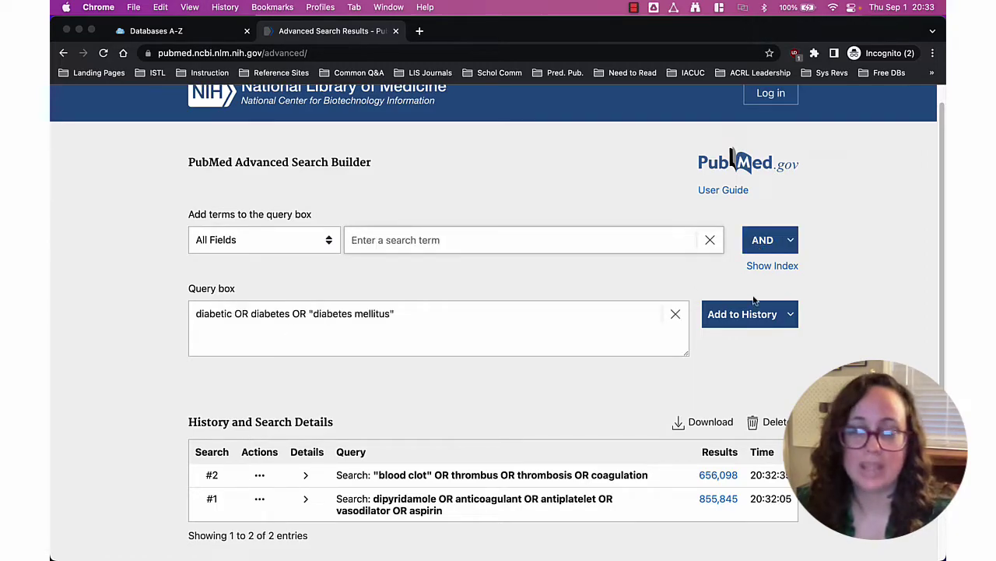
left_click(745, 315)
Build the query COVID OR "novel coronavirus" OR SARS-CoV-2 OR COVID-19 and add it to the search history.
left_click(661, 239)
type("COVID OR \"novel coronavirus\" OR SARS-CoV-2 OR COVID-19")
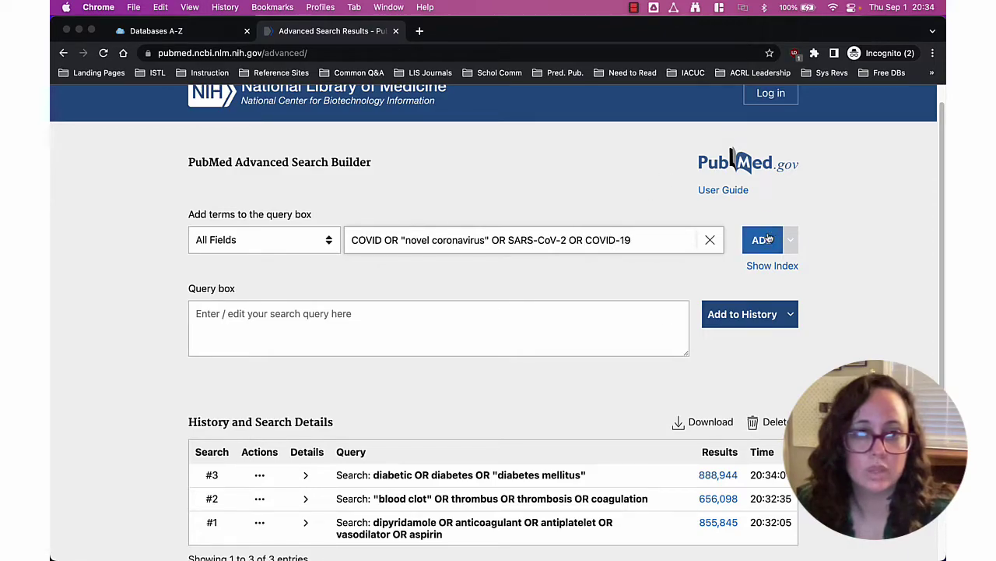
left_click(767, 240)
left_click(755, 314)
Combine history search #1 (drug terms) with search #2 (blood clot terms) using AND, and add the combination to the history.
scroll(161, 466, "down", 2)
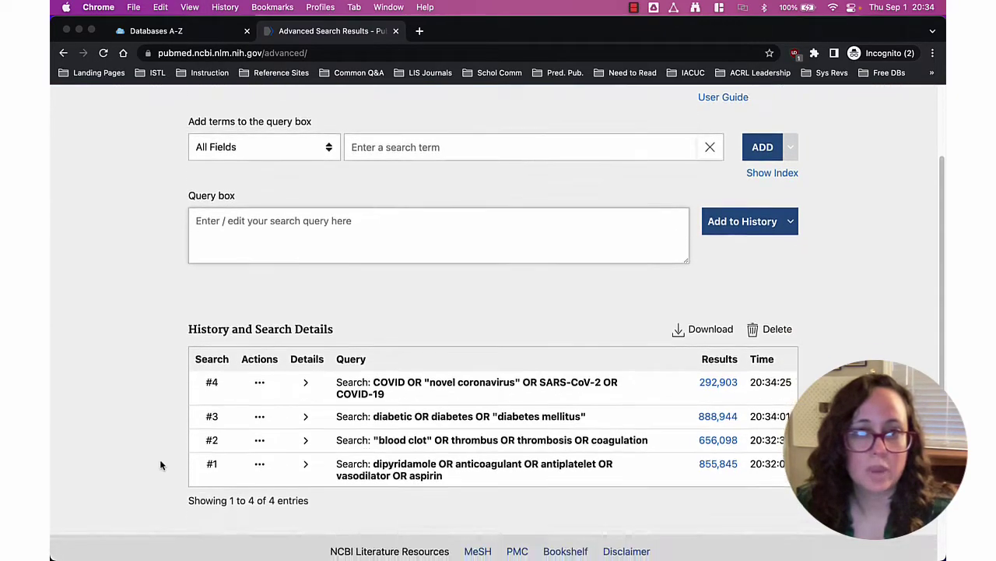
scroll(161, 465, "down", 1)
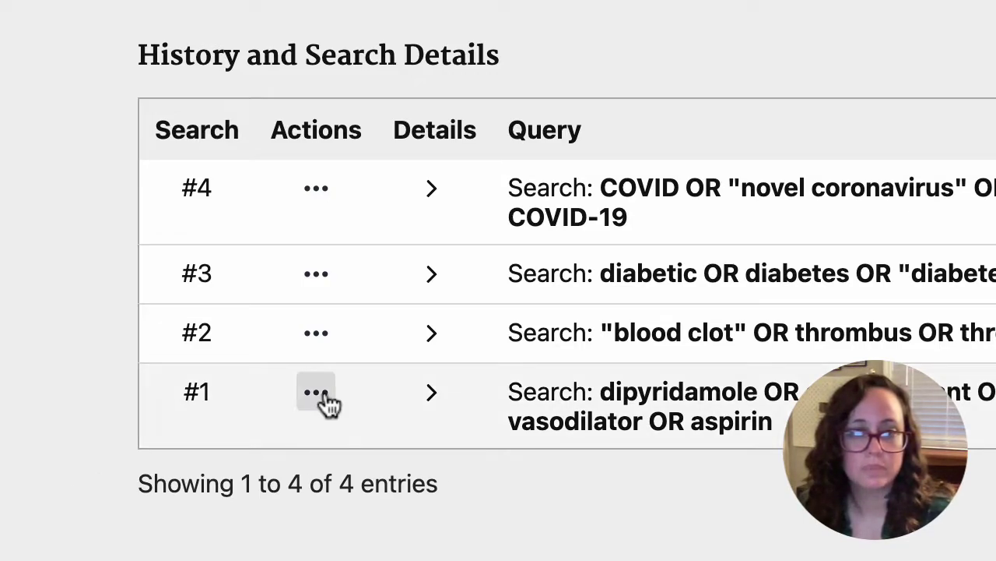
left_click(324, 397)
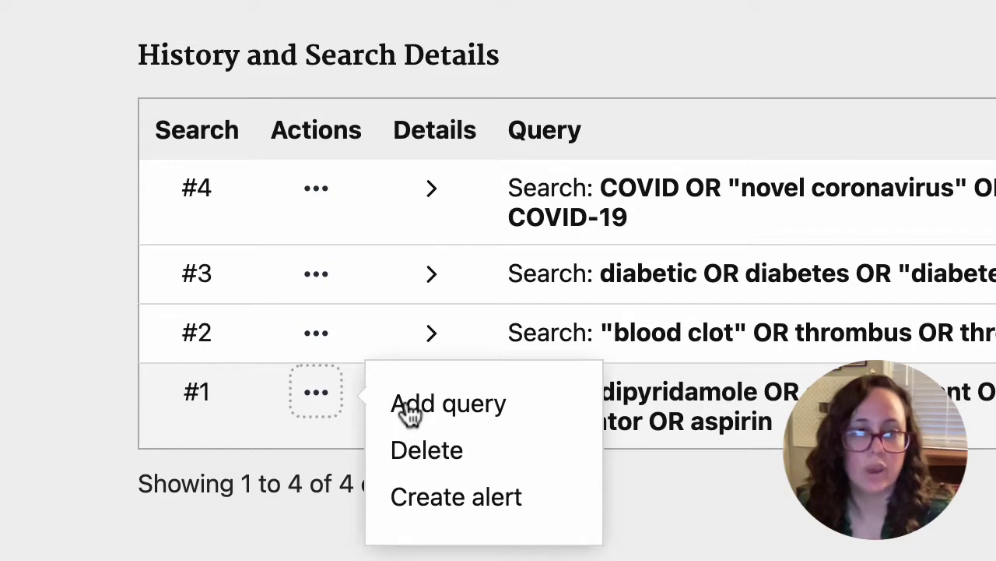
left_click(412, 409)
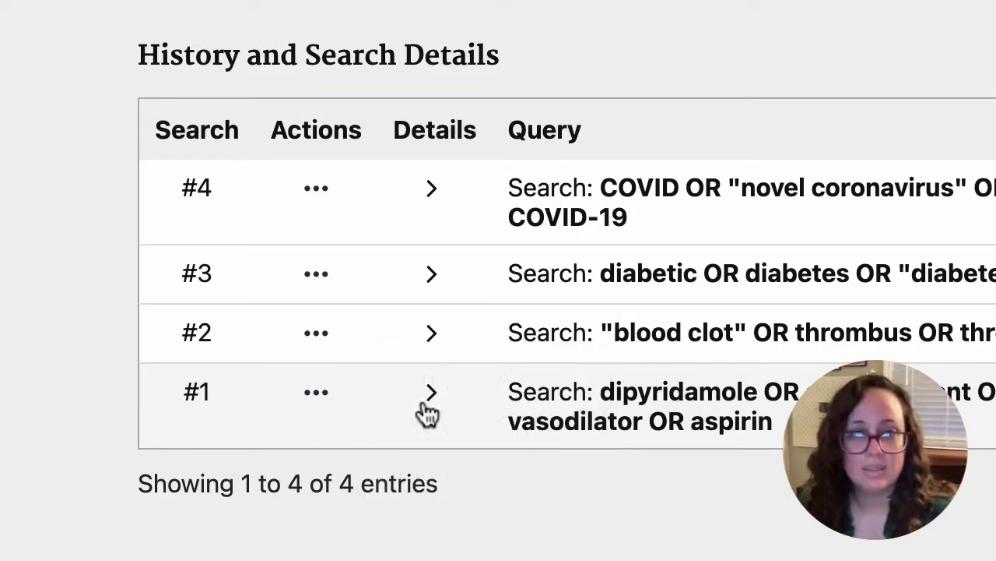
left_click(320, 333)
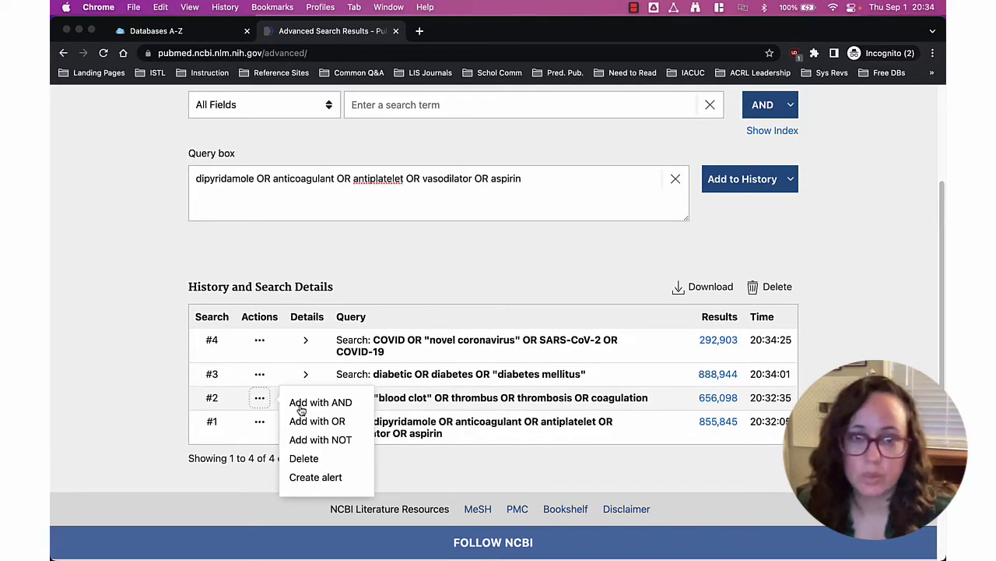
left_click(301, 410)
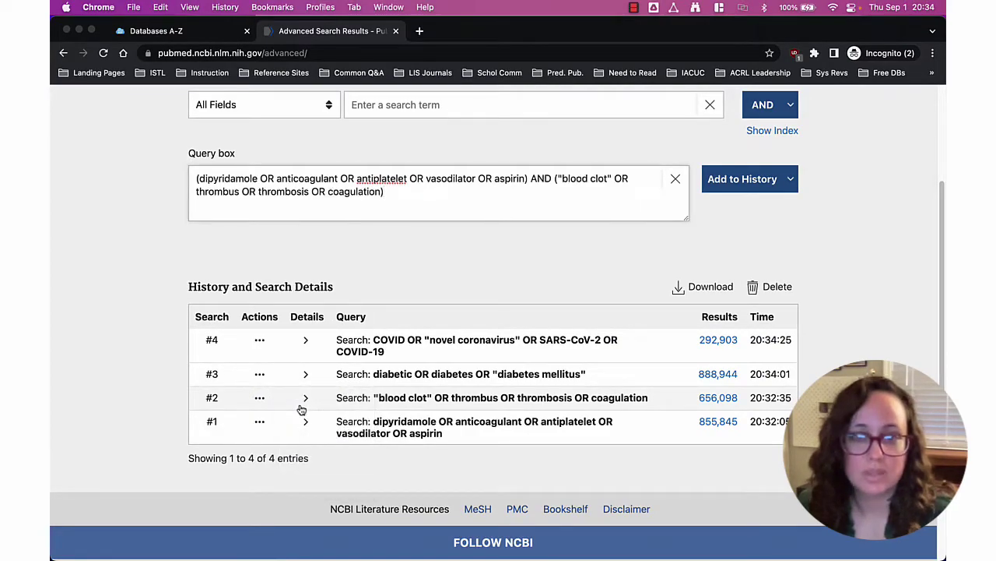
scroll(346, 293, "up", 2)
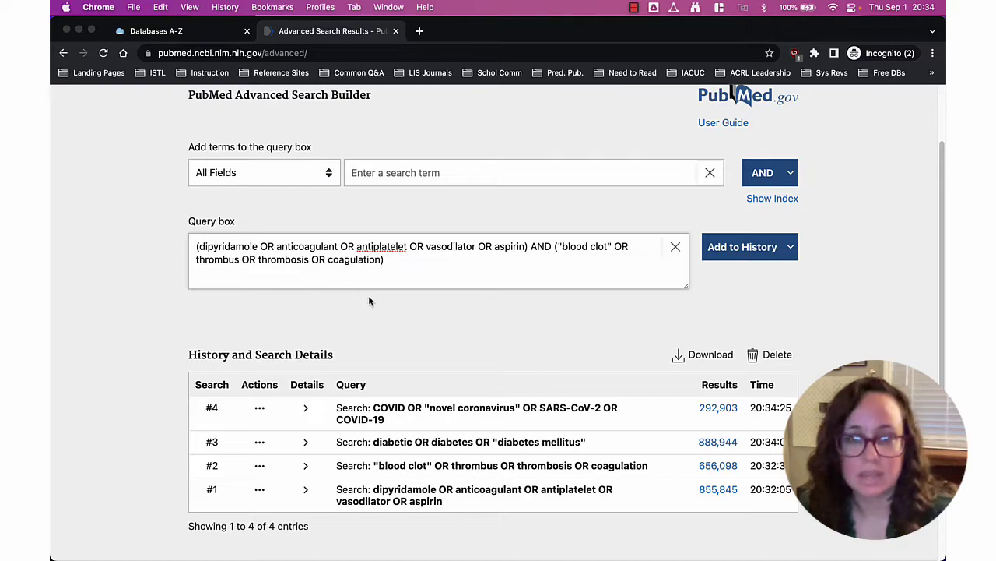
left_click(709, 259)
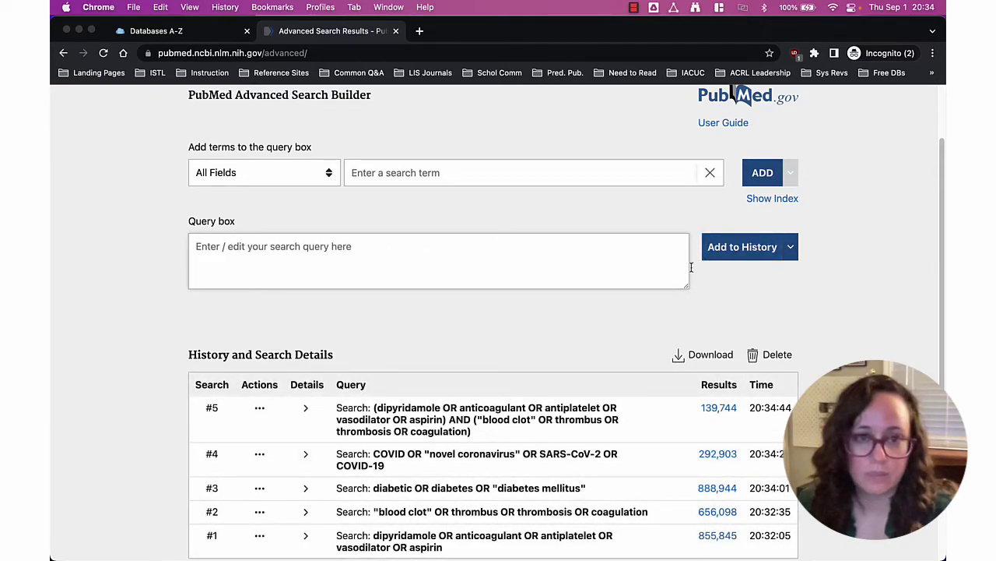
Combine history search #1 (drug terms) with search #3 (diabetes terms) using AND, and add the combination to the history.
scroll(381, 311, "down", 2)
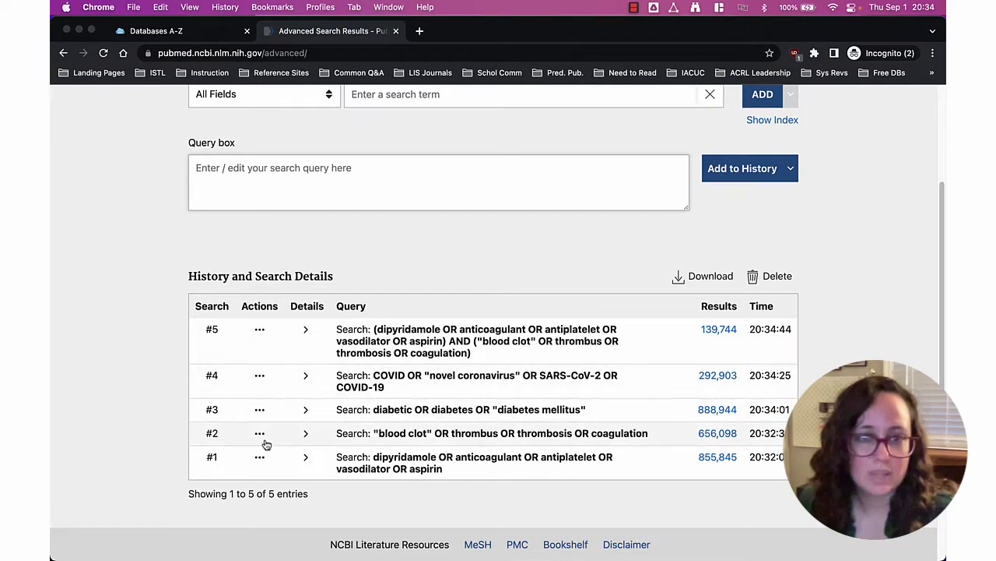
left_click(259, 456)
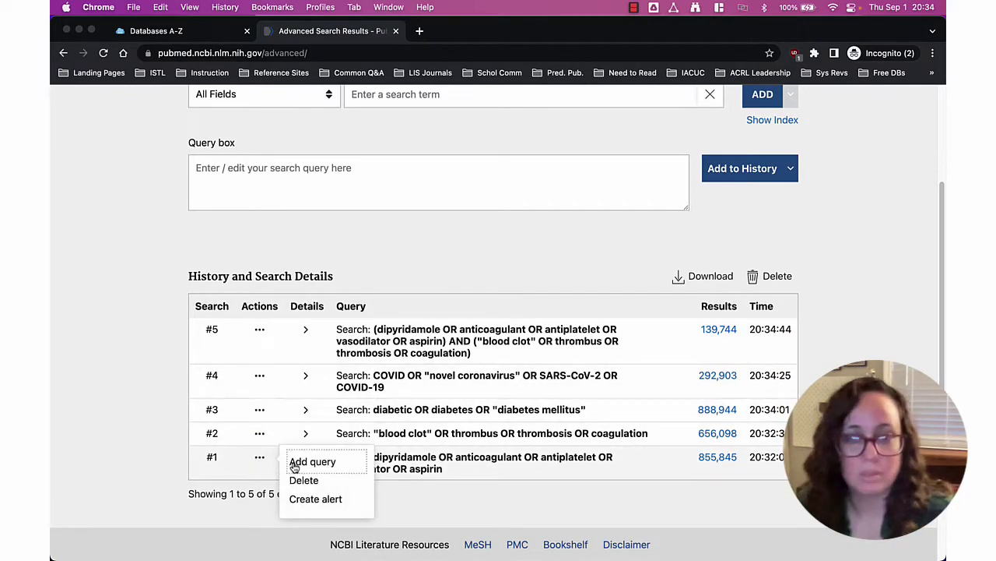
left_click(294, 464)
left_click(260, 409)
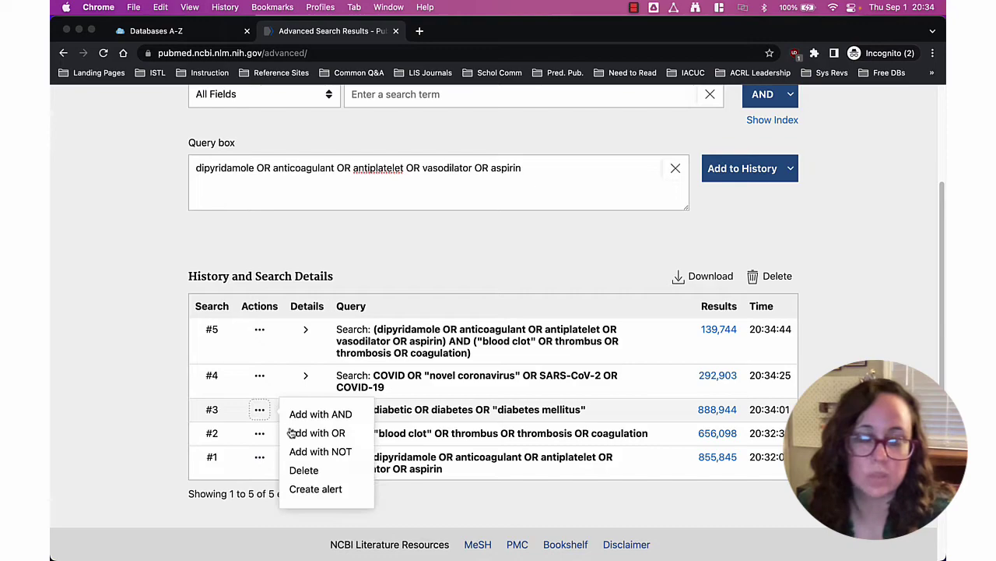
left_click(297, 414)
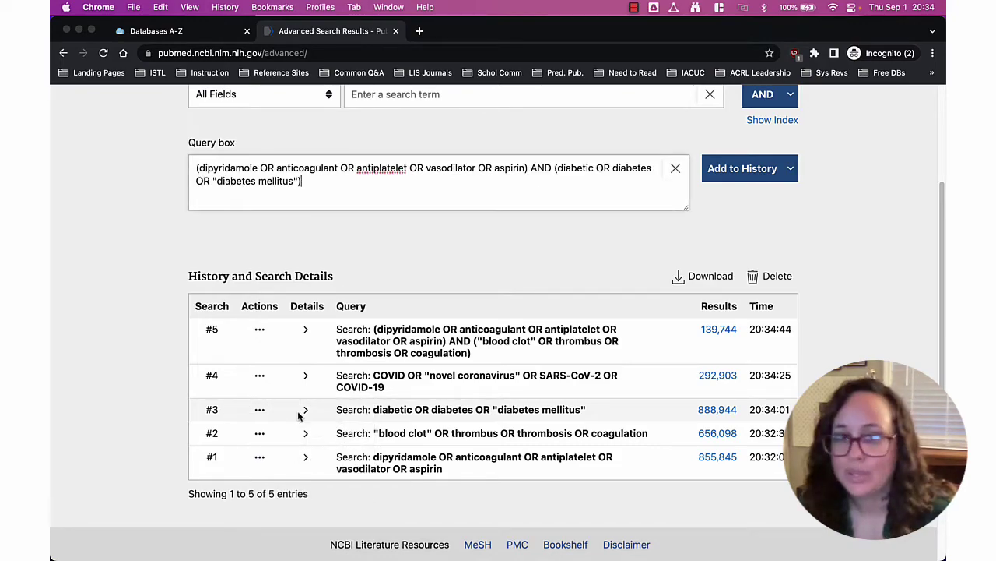
left_click(730, 180)
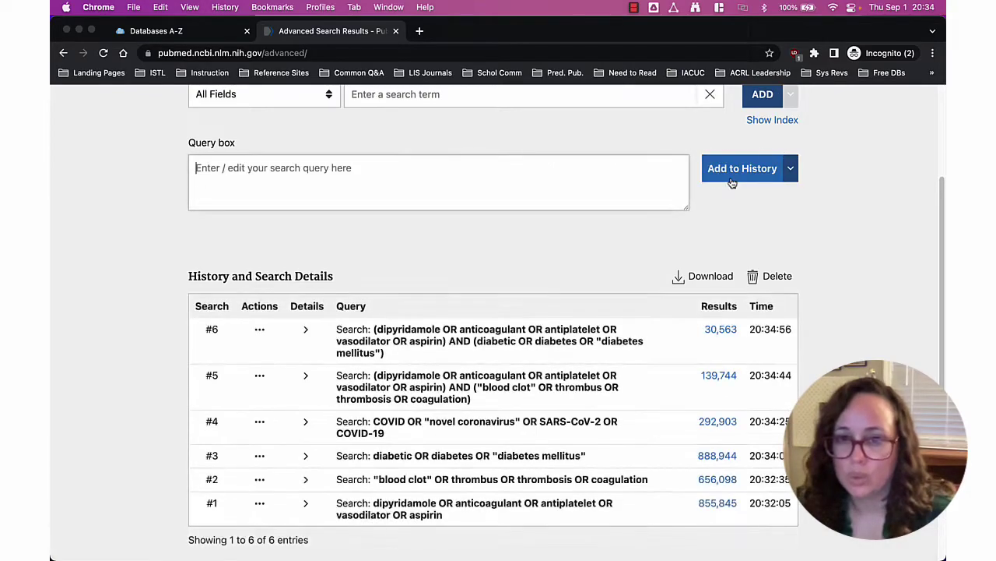
Combine history search #1 (drug terms) with search #4 (COVID terms) using AND in the history, and open the combined search's results.
left_click(262, 506)
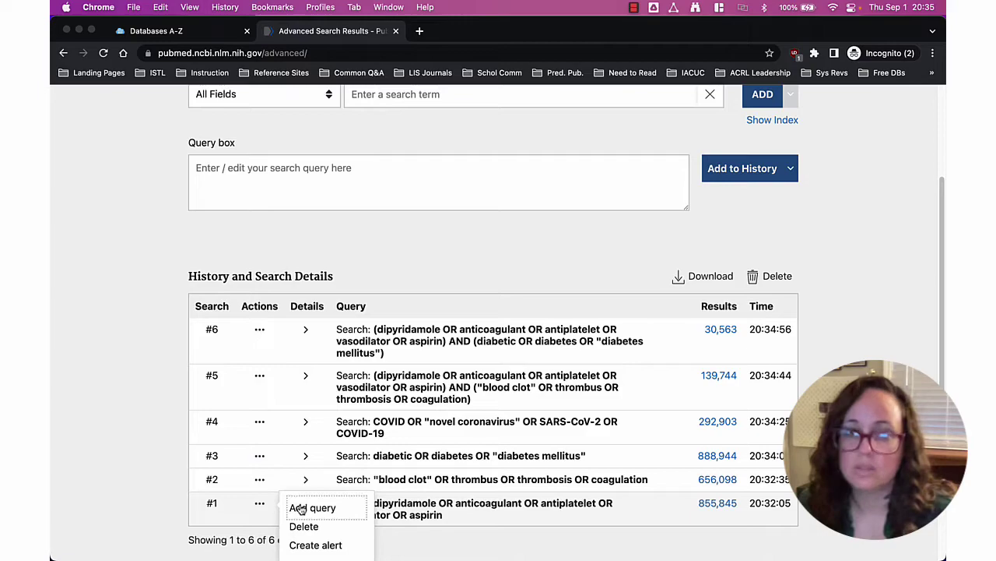
left_click(301, 509)
left_click(260, 421)
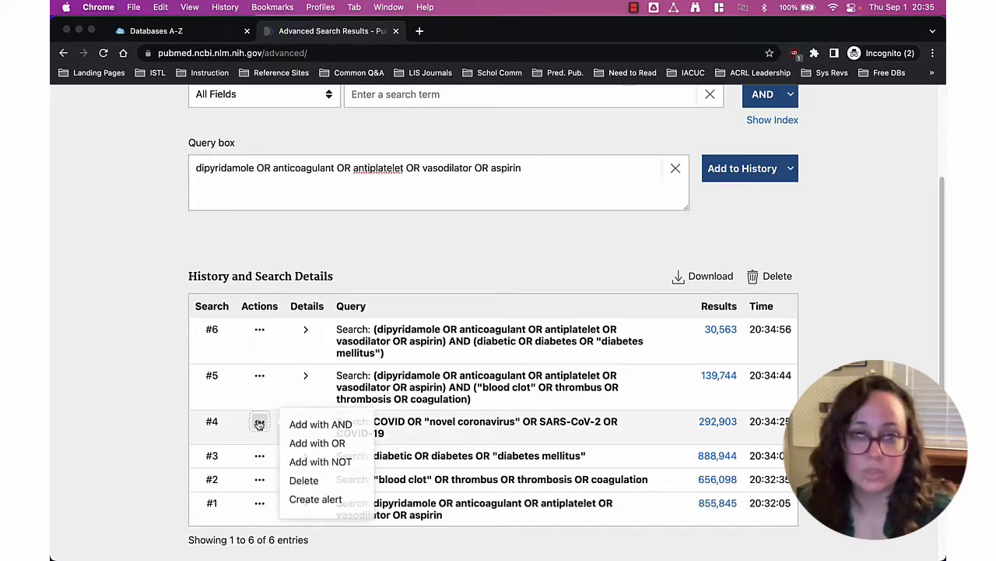
left_click(291, 428)
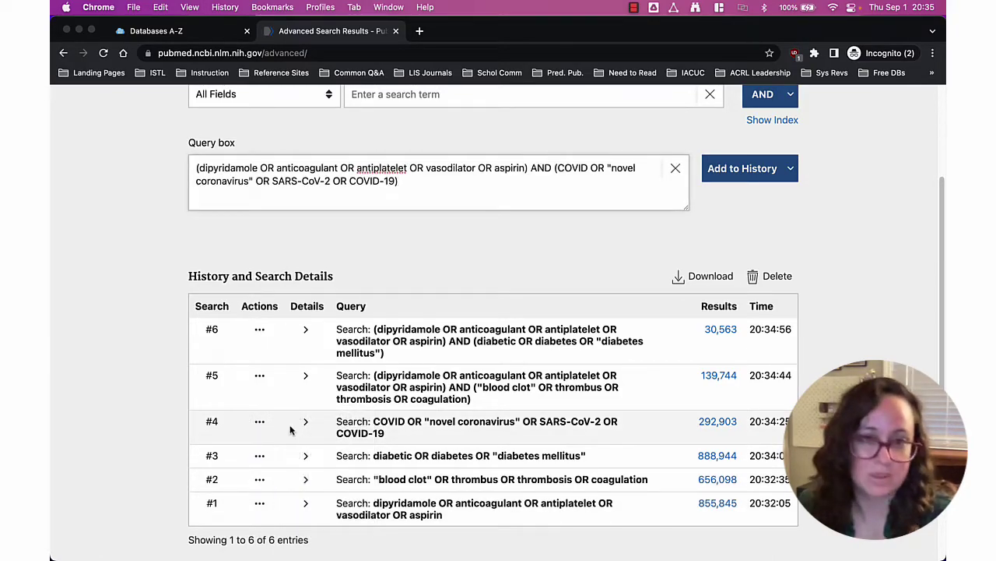
left_click(732, 169)
scroll(842, 280, "down", 1)
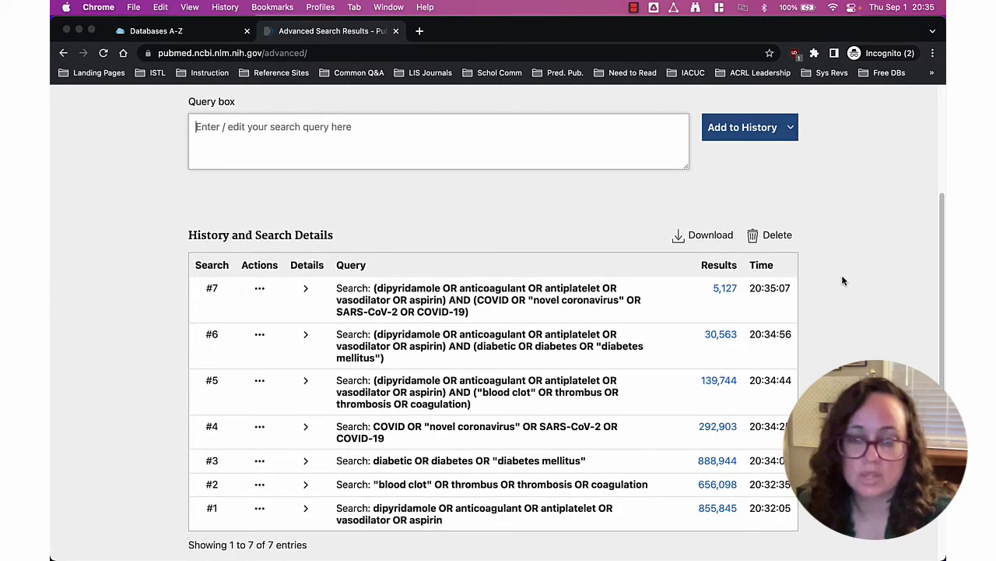
left_click(724, 289)
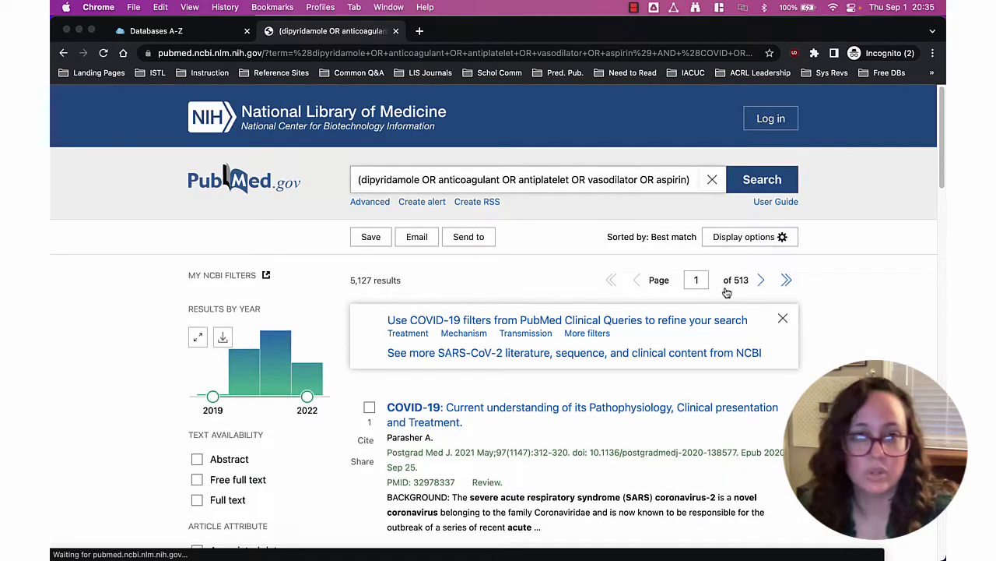